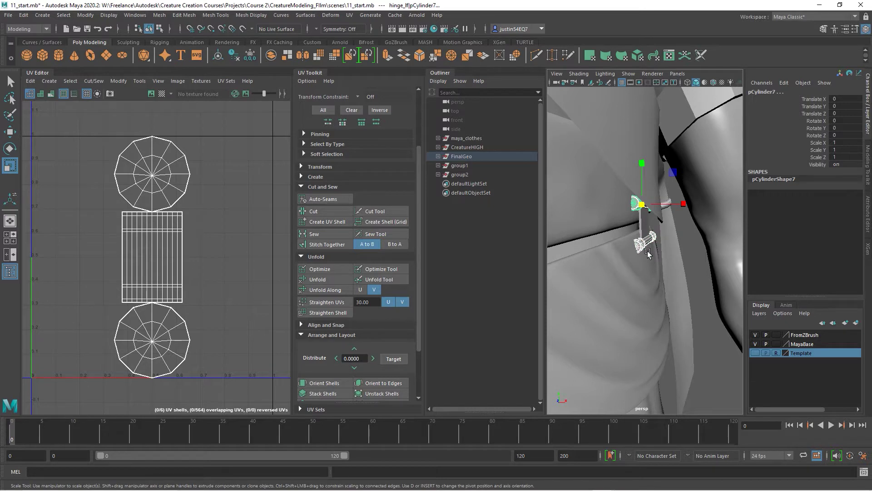
# - Apply an automatic UV projection to the lower hinge cylinder beside the belt
pyautogui.click(644, 245)
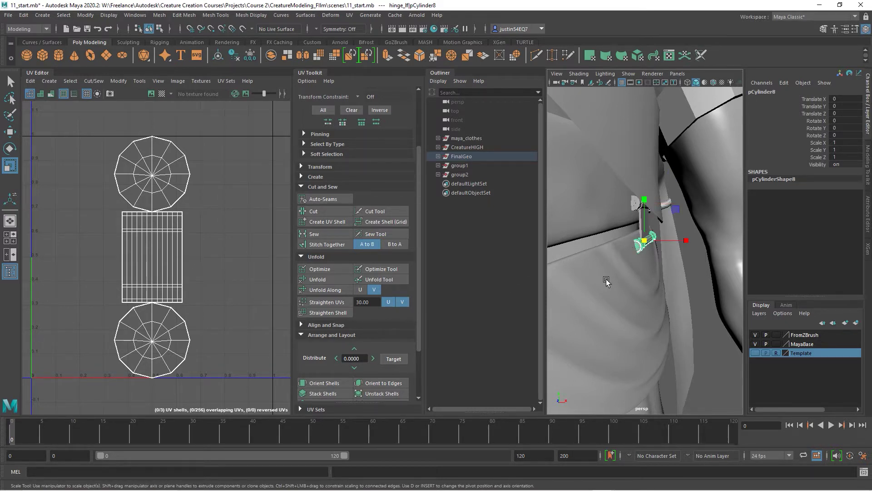
pyautogui.keyDown('alt'); pyautogui.moveTo(614, 303); pyautogui.dragTo(567, 298, button='right'); pyautogui.keyUp('alt')
pyautogui.keyDown('alt'); pyautogui.moveTo(567, 298); pyautogui.dragTo(619, 283); pyautogui.keyUp('alt')
pyautogui.click(598, 272)
pyautogui.hotkey('ctrl', 'z')
pyautogui.keyDown('alt'); pyautogui.moveTo(640, 270); pyautogui.dragTo(682, 276, button='right'); pyautogui.keyUp('alt')
pyautogui.keyDown('alt'); pyautogui.moveTo(682, 277); pyautogui.dragTo(666, 279); pyautogui.keyUp('alt')
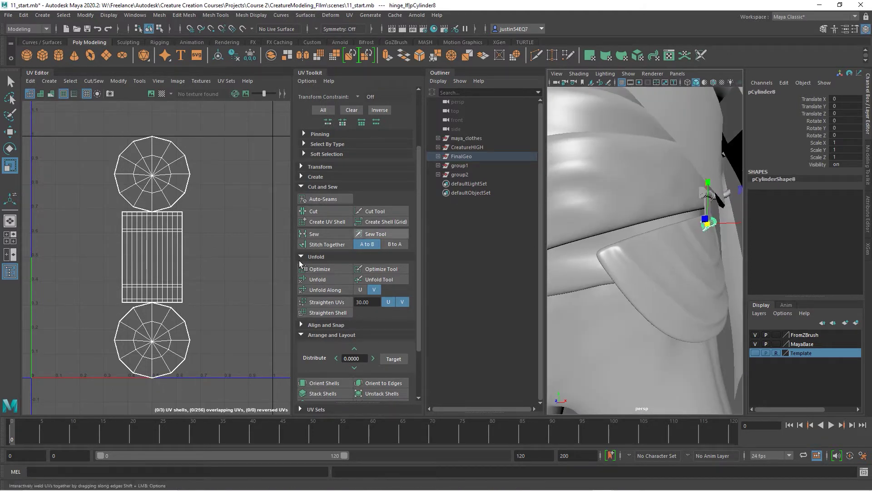
pyautogui.click(354, 17)
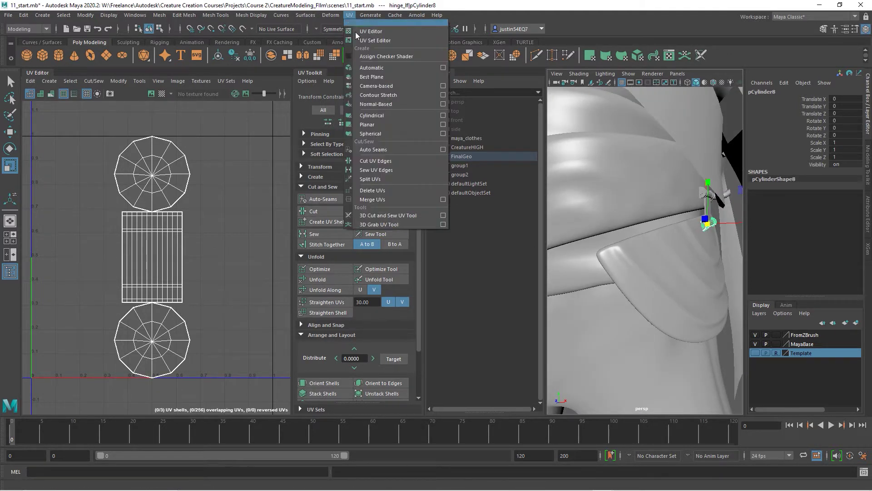
pyautogui.click(371, 67)
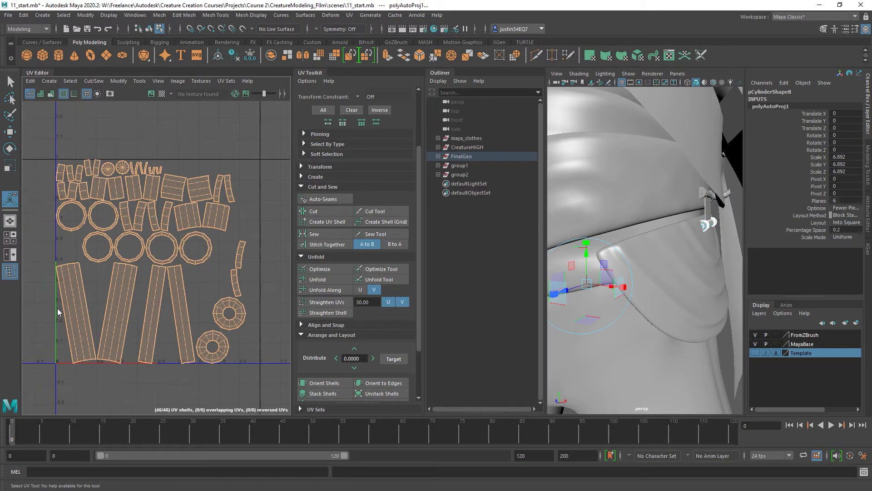
# - Stitch the long cylinder-body strips together along their shared edges into one UV shell
pyautogui.moveTo(58, 312); pyautogui.dragTo(59, 286, button='right')
pyautogui.moveTo(93, 289); pyautogui.dragTo(53, 310)
pyautogui.click(316, 246)
pyautogui.keyDown('alt'); pyautogui.moveTo(221, 259); pyautogui.dragTo(304, 233, button='middle'); pyautogui.keyUp('alt')
pyautogui.click(140, 280)
pyautogui.click(327, 244)
# - Select the stitched cylinder-body shell and move it outside the 0–1 UV tile
pyautogui.moveTo(146, 277); pyautogui.dragTo(168, 298, button='right')
pyautogui.click(146, 282)
pyautogui.press('w')
pyautogui.moveTo(142, 284); pyautogui.dragTo(53, 215)
# - Stitch the first set of short rectangular cap-side shells together into one continuous strip
pyautogui.keyDown('alt'); pyautogui.moveTo(156, 261); pyautogui.dragTo(90, 296, button='middle'); pyautogui.keyUp('alt')
pyautogui.scroll(1, 136, 254)
pyautogui.moveTo(195, 191); pyautogui.dragTo(197, 165, button='right')
pyautogui.click(196, 176)
pyautogui.click(300, 240)
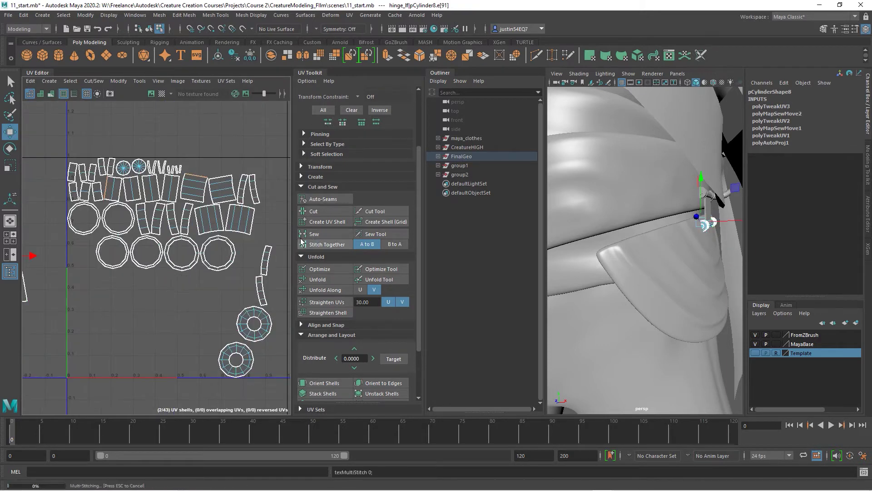
pyautogui.click(202, 161)
pyautogui.click(318, 245)
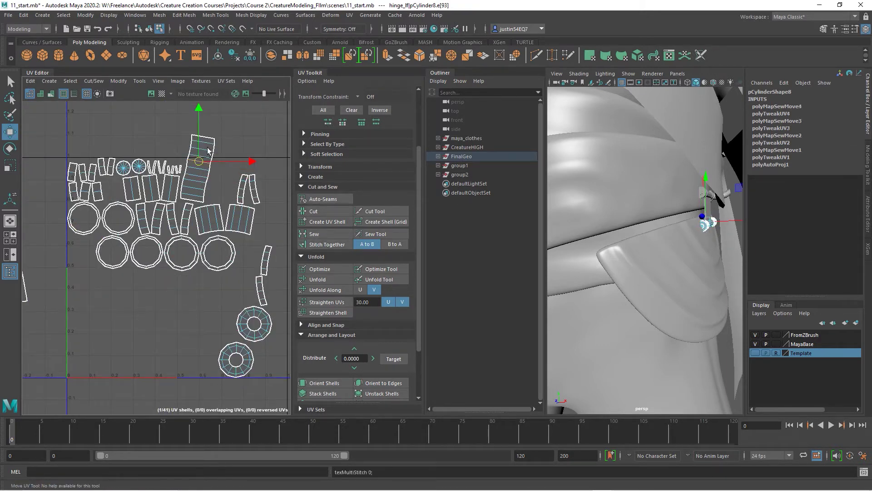
# - Move the first stitched cap-side strip out of the UV tile, near the cylinder-body shell
pyautogui.click(205, 154)
pyautogui.moveTo(205, 154); pyautogui.dragTo(227, 135, button='right')
pyautogui.moveTo(202, 157); pyautogui.dragTo(318, 254)
# - Stitch the second set of short rectangular cap-side shells into one strip along their shared edges
pyautogui.scroll(-1, 318, 259)
pyautogui.keyDown('alt'); pyautogui.moveTo(318, 283); pyautogui.dragTo(331, 259, button='middle'); pyautogui.keyUp('alt')
pyautogui.moveTo(259, 201); pyautogui.dragTo(258, 180, button='right')
pyautogui.click(257, 201)
pyautogui.click(269, 206)
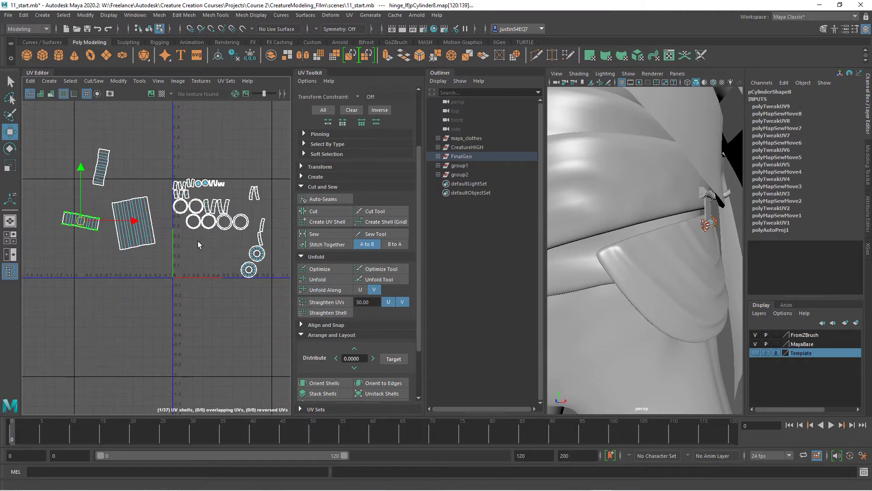
# - Examine the hinge cylinder's UV shells and the character's small accessories, including the belt buckle and armband
pyautogui.keyDown('alt'); pyautogui.moveTo(274, 269); pyautogui.dragTo(217, 278, button='middle'); pyautogui.keyUp('alt')
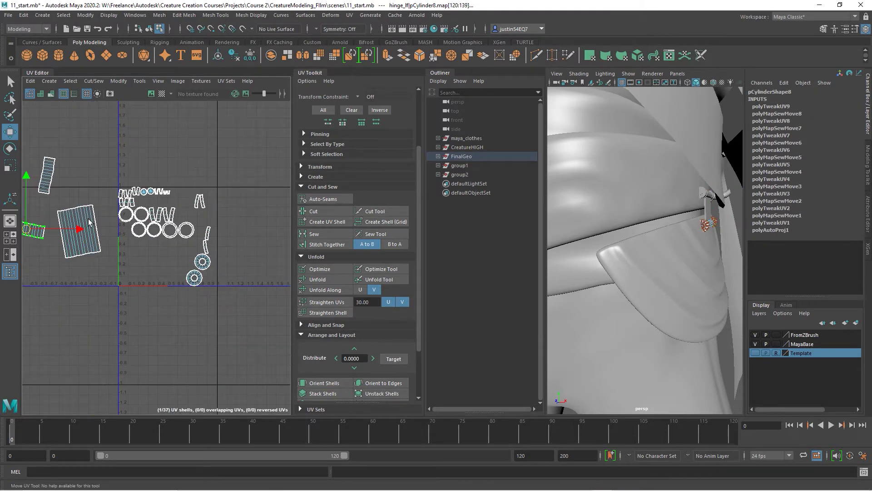
pyautogui.keyDown('alt'); pyautogui.moveTo(89, 221); pyautogui.dragTo(196, 248, button='right'); pyautogui.keyUp('alt')
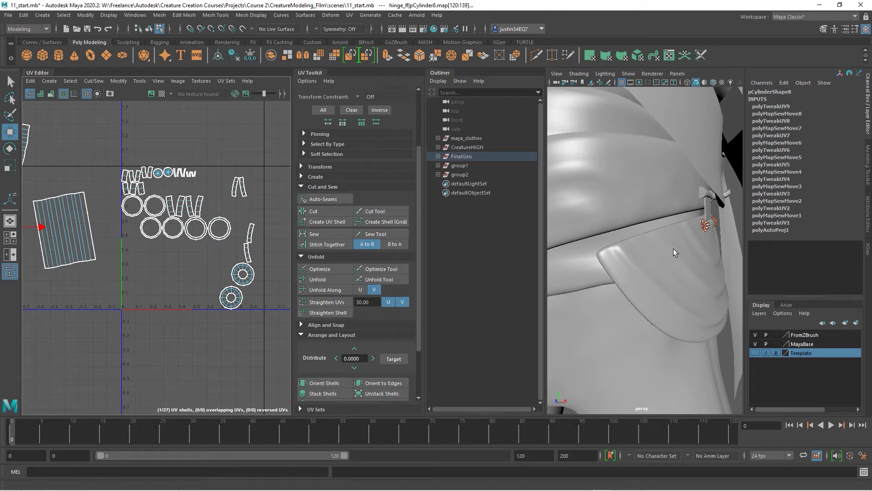
pyautogui.press('f')
pyautogui.keyDown('alt'); pyautogui.moveTo(645, 245); pyautogui.dragTo(685, 265); pyautogui.keyUp('alt')
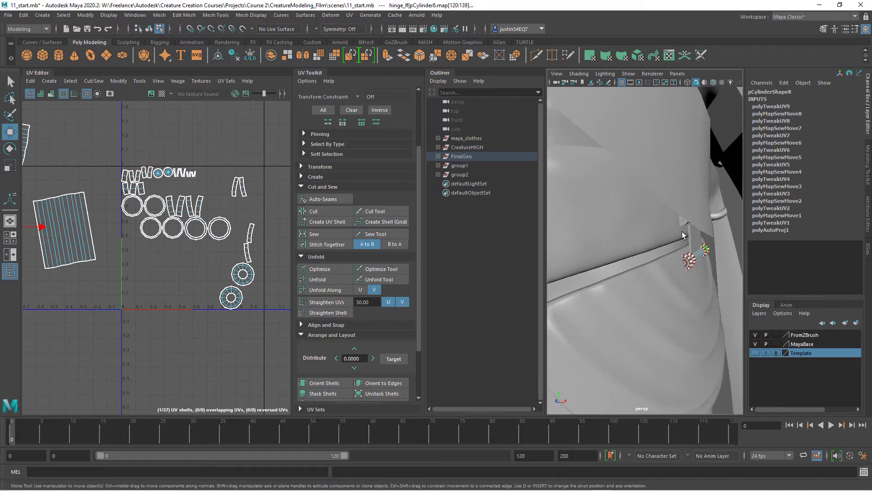
pyautogui.keyDown('alt'); pyautogui.moveTo(683, 222); pyautogui.dragTo(689, 245); pyautogui.keyUp('alt')
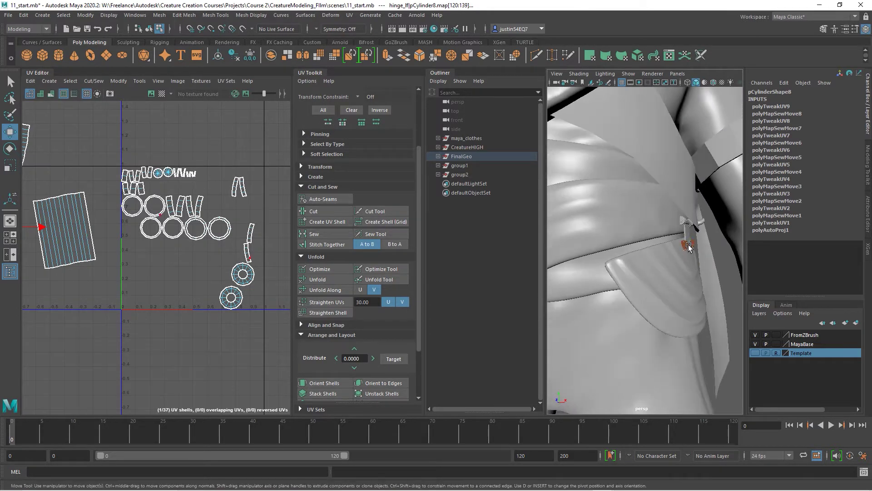
pyautogui.keyDown('alt'); pyautogui.moveTo(639, 264); pyautogui.dragTo(715, 254); pyautogui.keyUp('alt')
pyautogui.keyDown('alt'); pyautogui.moveTo(714, 255); pyautogui.dragTo(645, 225, button='right'); pyautogui.keyUp('alt')
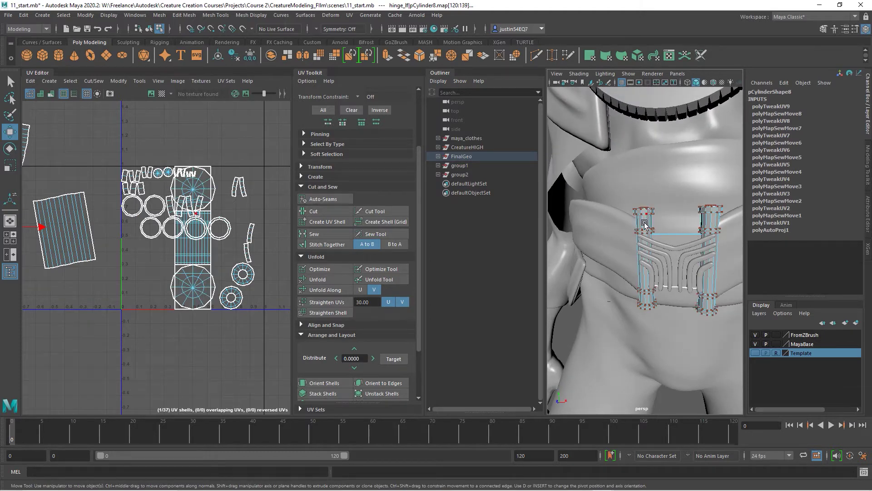
pyautogui.click(691, 249)
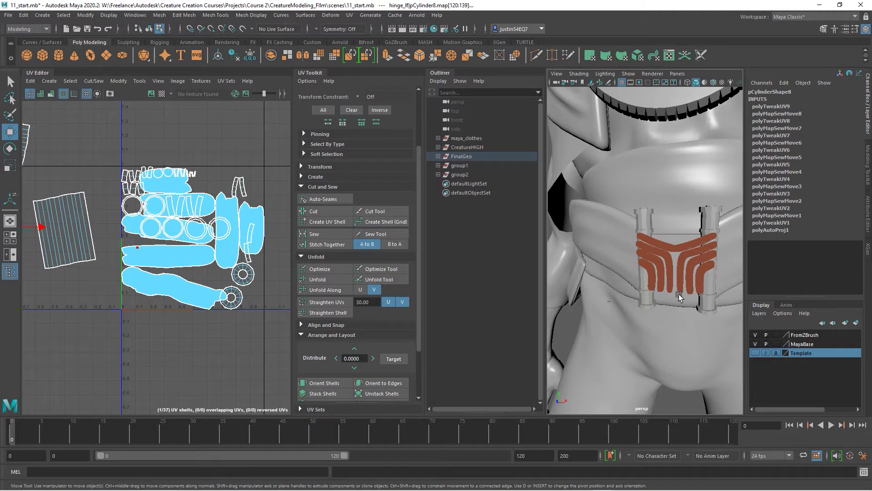
pyautogui.moveTo(647, 284)
pyautogui.keyDown('alt'); pyautogui.mouseDown()
pyautogui.moveTo(637, 283)
pyautogui.moveTo(654, 278)
pyautogui.mouseUp(); pyautogui.keyUp('alt')
pyautogui.click(696, 214)
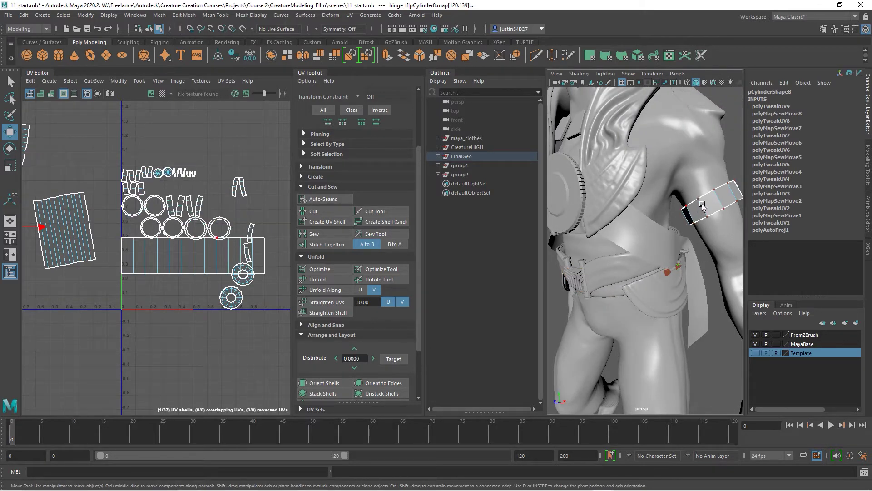
pyautogui.keyDown('alt'); pyautogui.moveTo(636, 282); pyautogui.dragTo(646, 284); pyautogui.keyUp('alt')
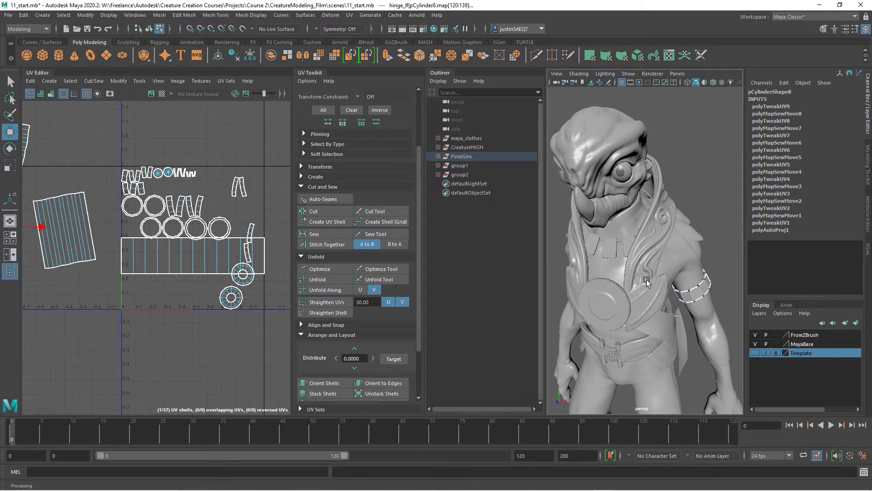
pyautogui.keyDown('alt'); pyautogui.moveTo(647, 297); pyautogui.dragTo(626, 302); pyautogui.keyUp('alt')
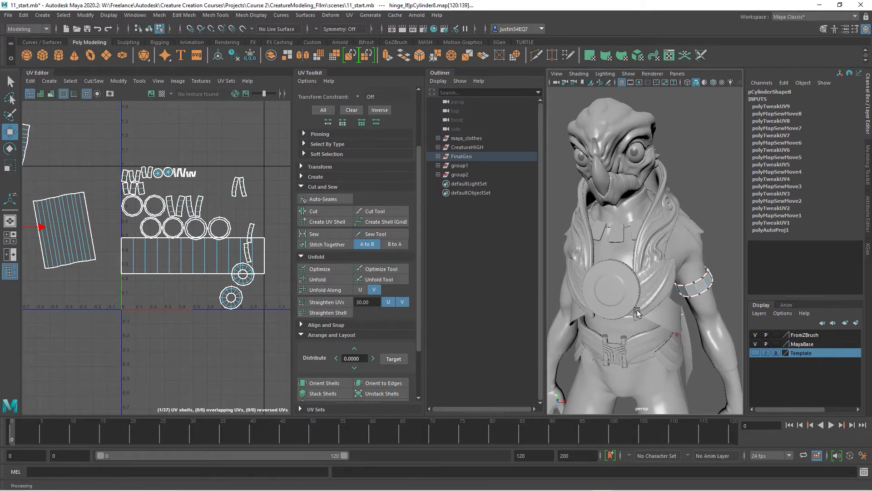
pyautogui.keyDown('alt'); pyautogui.moveTo(638, 311); pyautogui.dragTo(635, 265, button='middle'); pyautogui.keyUp('alt')
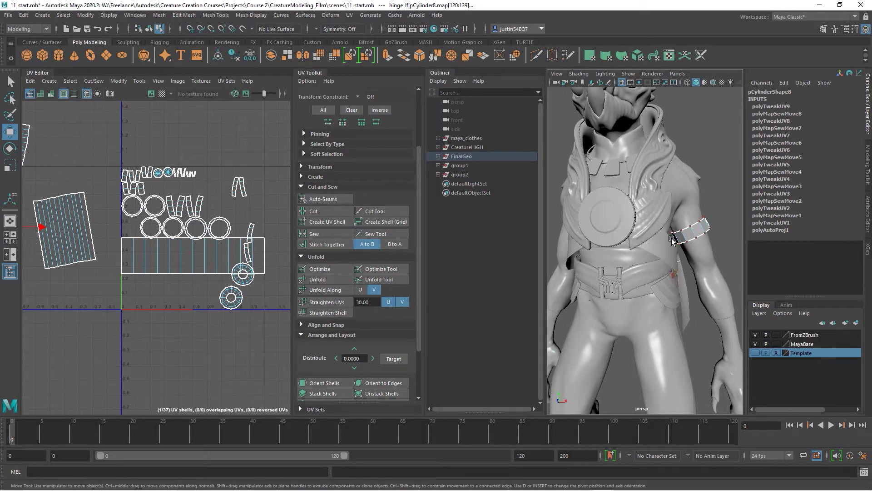
pyautogui.keyDown('alt'); pyautogui.moveTo(78, 246); pyautogui.dragTo(150, 247, button='middle'); pyautogui.keyUp('alt')
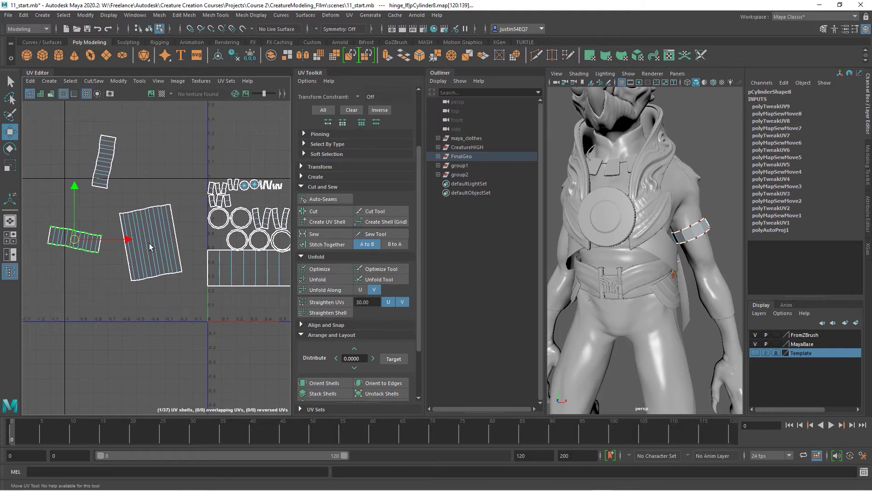
pyautogui.keyDown('alt'); pyautogui.moveTo(259, 243); pyautogui.dragTo(133, 227, button='middle'); pyautogui.keyUp('alt')
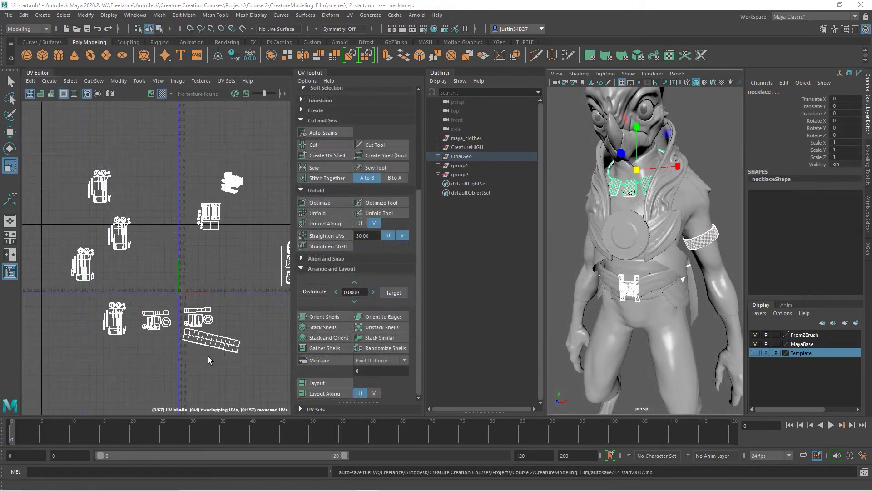
# - Select the necklace's plate and cord UV shells and move them into the 0–1 UV tile
pyautogui.keyDown('alt'); pyautogui.moveTo(234, 298); pyautogui.dragTo(200, 298, button='right'); pyautogui.keyUp('alt')
pyautogui.keyDown('alt'); pyautogui.moveTo(229, 298); pyautogui.dragTo(160, 282, button='middle'); pyautogui.keyUp('alt')
pyautogui.keyDown('alt'); pyautogui.moveTo(208, 289); pyautogui.dragTo(172, 289, button='right'); pyautogui.keyUp('alt')
pyautogui.keyDown('alt'); pyautogui.moveTo(172, 289); pyautogui.dragTo(213, 304, button='middle'); pyautogui.keyUp('alt')
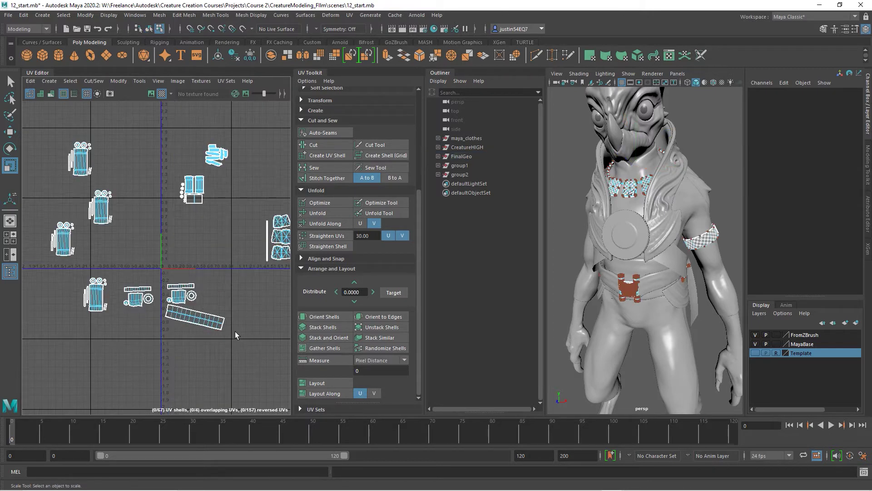
pyautogui.keyDown('alt'); pyautogui.moveTo(200, 300); pyautogui.dragTo(148, 272, button='middle'); pyautogui.keyUp('alt')
pyautogui.keyDown('alt'); pyautogui.moveTo(148, 273); pyautogui.dragTo(204, 263, button='right'); pyautogui.keyUp('alt')
pyautogui.keyDown('alt'); pyautogui.moveTo(203, 264); pyautogui.dragTo(132, 349, button='middle'); pyautogui.keyUp('alt')
pyautogui.moveTo(150, 215); pyautogui.dragTo(236, 339)
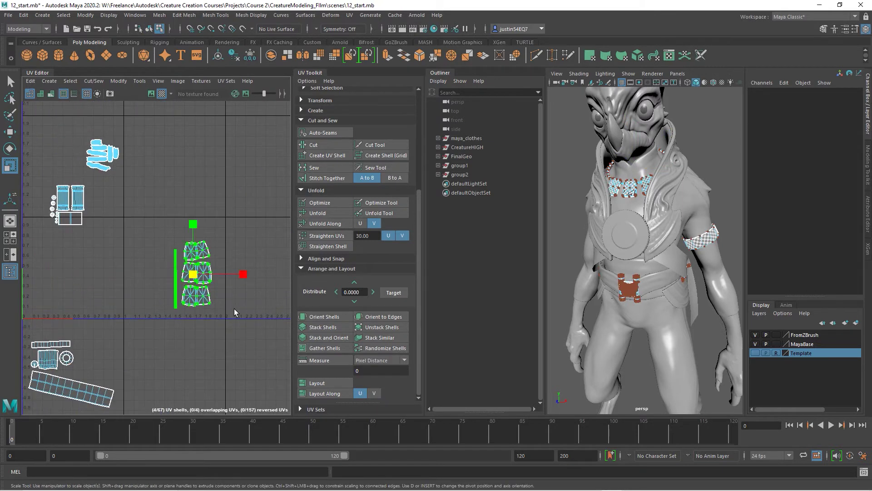
pyautogui.press('w')
pyautogui.moveTo(191, 275); pyautogui.dragTo(97, 282)
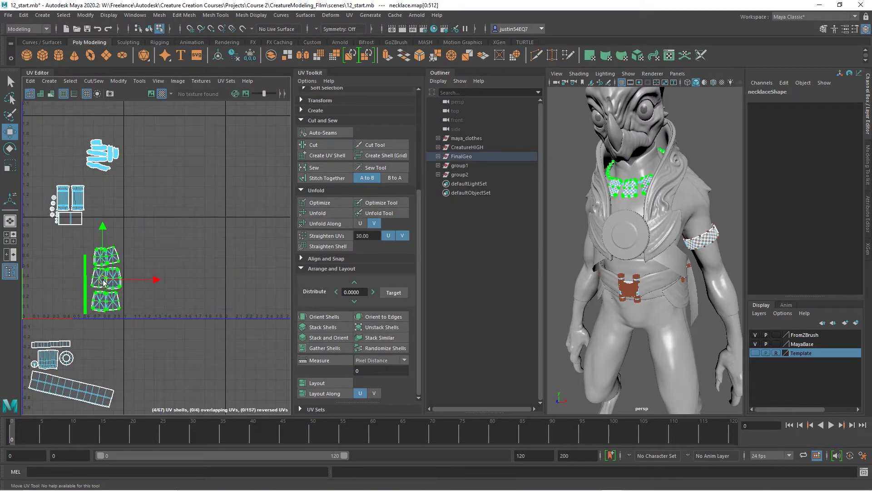
# - Select all the accessories' UV shells and scale them down uniformly
pyautogui.scroll(4, 244, 323)
pyautogui.scroll(-3, 244, 323)
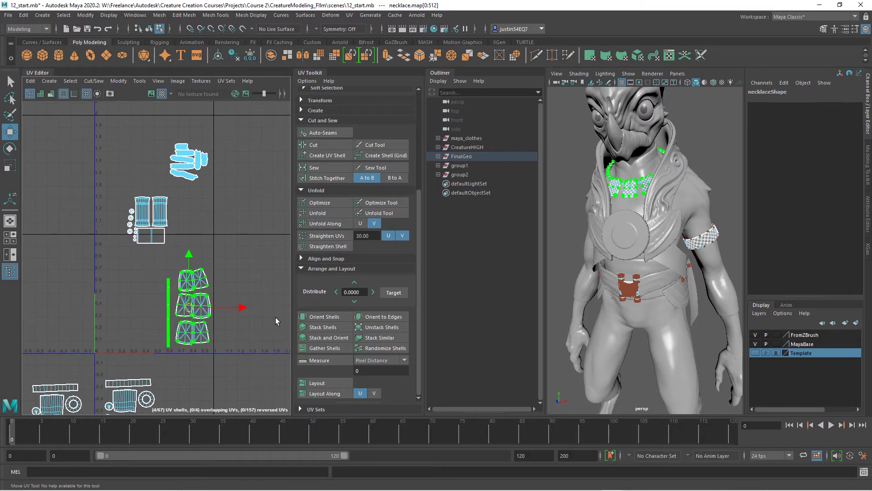
pyautogui.scroll(-6, 273, 322)
pyautogui.moveTo(78, 194); pyautogui.dragTo(277, 421)
pyautogui.press('r')
pyautogui.moveTo(171, 309); pyautogui.dragTo(159, 313)
pyautogui.press('w')
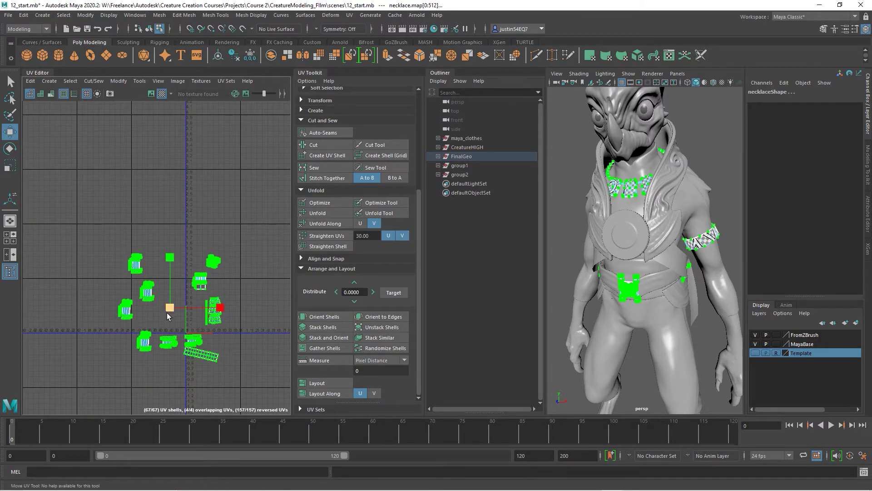
# - Move the necklace's UV shells closer to the right edge of the 0–1 UV tile
pyautogui.moveTo(171, 306); pyautogui.dragTo(107, 277, button='middle')
pyautogui.scroll(2, 181, 323)
pyautogui.keyDown('alt'); pyautogui.moveTo(107, 276); pyautogui.dragTo(242, 337, button='right'); pyautogui.keyUp('alt')
pyautogui.moveTo(206, 235); pyautogui.dragTo(130, 323)
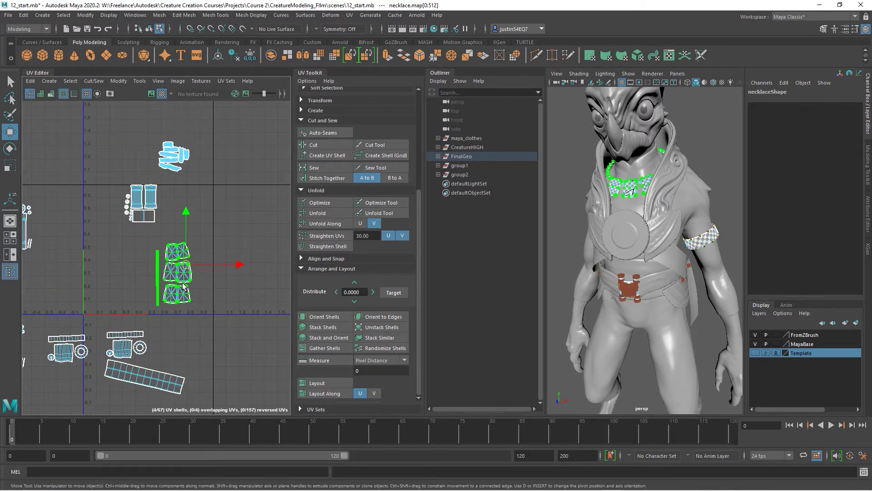
pyautogui.moveTo(186, 264); pyautogui.dragTo(200, 269)
# - Move the top necklace plate shell slightly up from the other plates and check the checker pattern on the model
pyautogui.keyDown('alt'); pyautogui.moveTo(196, 274); pyautogui.dragTo(272, 308, button='right'); pyautogui.keyUp('alt')
pyautogui.click(194, 251)
pyautogui.moveTo(195, 242); pyautogui.dragTo(199, 236)
pyautogui.keyDown('alt'); pyautogui.moveTo(623, 266); pyautogui.dragTo(677, 277, button='right'); pyautogui.keyUp('alt')
pyautogui.keyDown('alt'); pyautogui.moveTo(666, 283); pyautogui.dragTo(648, 290); pyautogui.keyUp('alt')
pyautogui.keyDown('alt'); pyautogui.moveTo(649, 290); pyautogui.dragTo(627, 312, button='middle'); pyautogui.keyUp('alt')
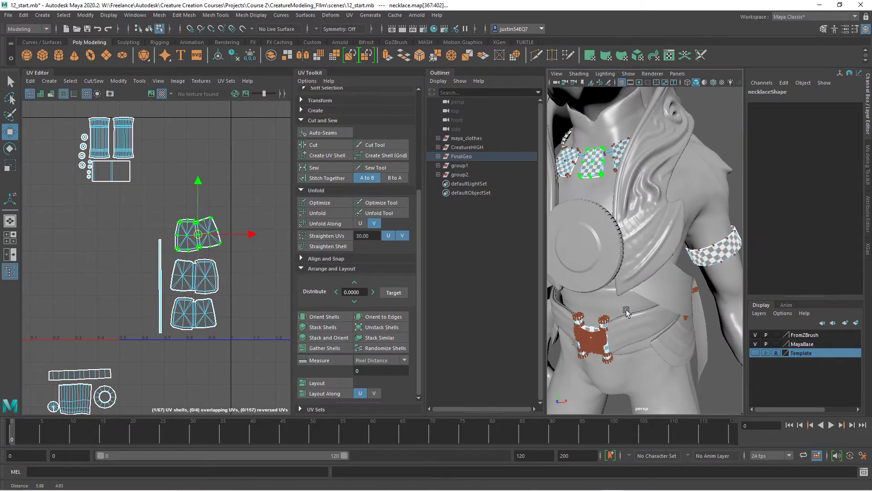
pyautogui.keyDown('alt'); pyautogui.moveTo(626, 313); pyautogui.dragTo(654, 264); pyautogui.keyUp('alt')
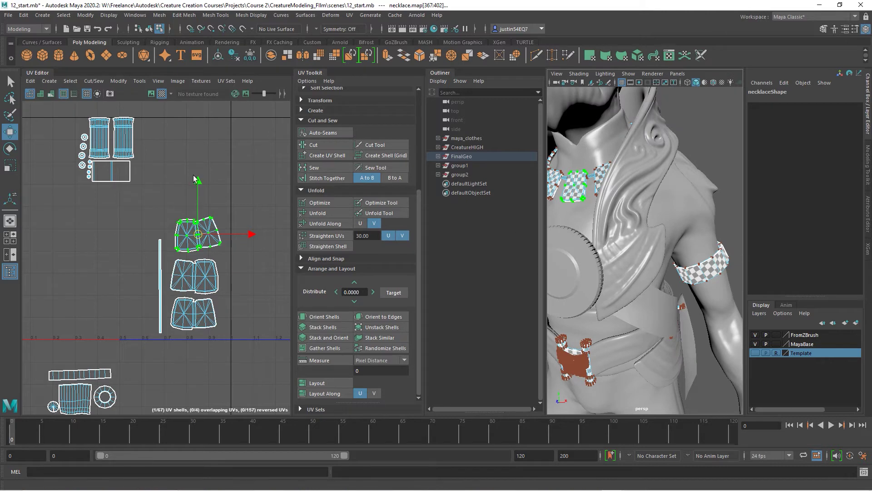
# - Move the thin necklace cord shell along the right edge of the UV tile and scale it up to nearly the tile's height
pyautogui.moveTo(139, 200); pyautogui.dragTo(165, 331)
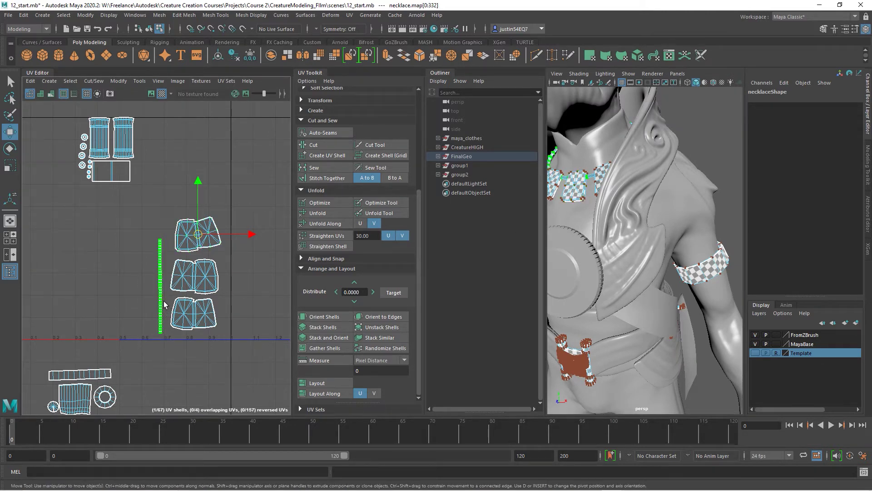
pyautogui.moveTo(160, 289); pyautogui.dragTo(225, 233)
pyautogui.press('r')
pyautogui.press('w')
pyautogui.press('q')
pyautogui.press('r')
pyautogui.press('w')
pyautogui.press('r')
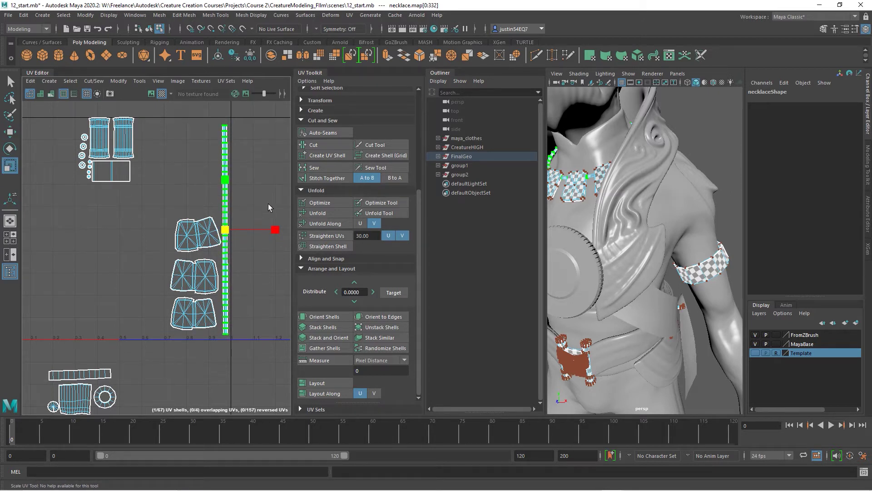
pyautogui.click(268, 204)
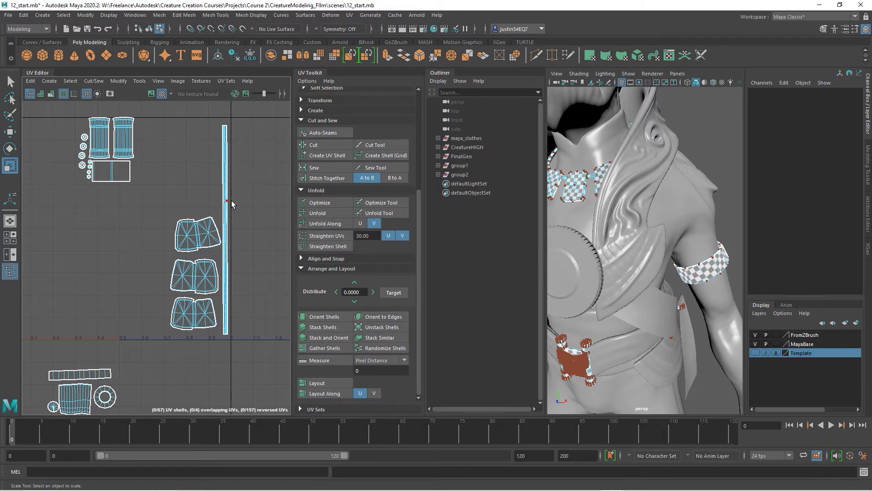
# - Move the group with the two barrel-shaped shells into the UV tile, left of the lower necklace plates
pyautogui.keyDown('alt'); pyautogui.moveTo(171, 229); pyautogui.dragTo(124, 223, button='right'); pyautogui.keyUp('alt')
pyautogui.keyDown('alt'); pyautogui.moveTo(123, 223); pyautogui.dragTo(176, 183, button='middle'); pyautogui.keyUp('alt')
pyautogui.keyDown('alt'); pyautogui.moveTo(176, 183); pyautogui.dragTo(164, 185, button='right'); pyautogui.keyUp('alt')
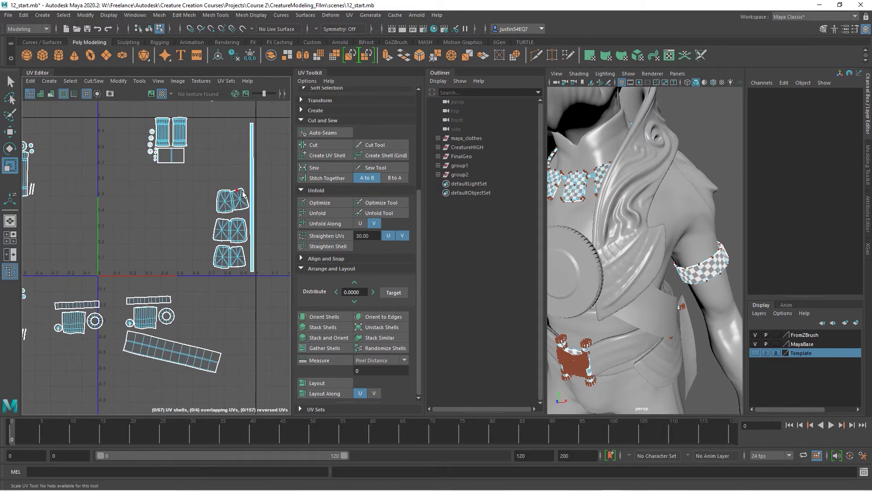
pyautogui.keyDown('alt'); pyautogui.moveTo(190, 214); pyautogui.dragTo(236, 192, button='middle'); pyautogui.keyUp('alt')
pyautogui.click(207, 220)
pyautogui.press('w')
pyautogui.moveTo(209, 223); pyautogui.dragTo(229, 322)
# - Select the buckle's UV shells and move them into the UV tile above the necklace plates
pyautogui.keyDown('alt'); pyautogui.moveTo(241, 254); pyautogui.dragTo(194, 270, button='middle'); pyautogui.keyUp('alt')
pyautogui.moveTo(236, 132); pyautogui.dragTo(145, 208)
pyautogui.moveTo(200, 167); pyautogui.dragTo(215, 253)
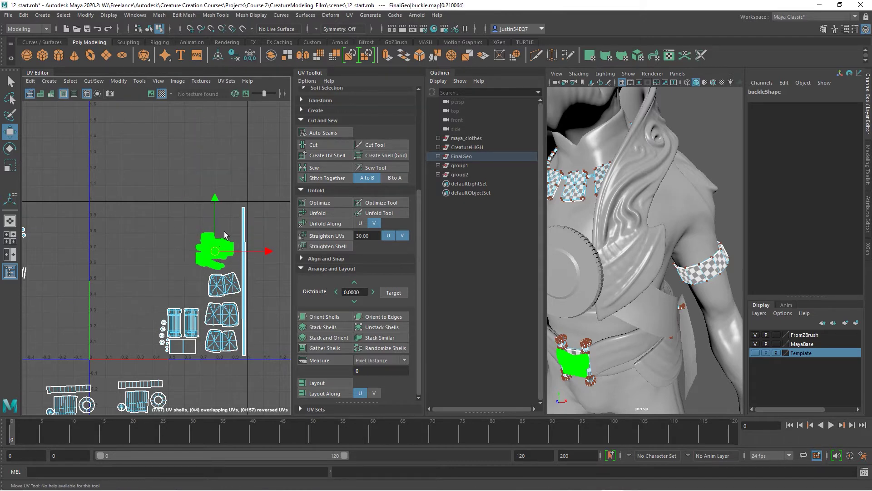
# - Move the armband shell to the top of the UV tile and rotate it to lie horizontally
pyautogui.keyDown('alt'); pyautogui.moveTo(212, 235); pyautogui.dragTo(276, 137, button='middle'); pyautogui.keyUp('alt')
pyautogui.click(245, 290)
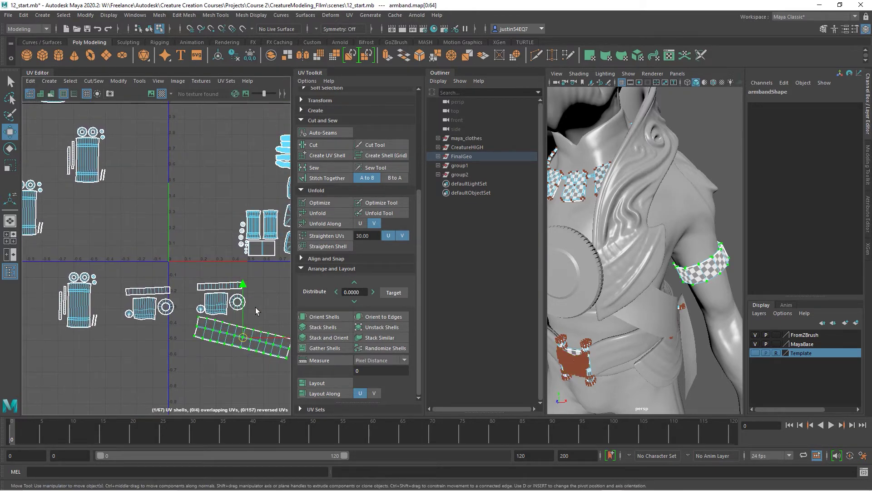
pyautogui.keyDown('alt'); pyautogui.moveTo(245, 291); pyautogui.dragTo(156, 324, button='middle'); pyautogui.keyUp('alt')
pyautogui.moveTo(157, 324); pyautogui.dragTo(152, 162)
pyautogui.keyDown('alt'); pyautogui.moveTo(152, 161); pyautogui.dragTo(143, 237, button='middle'); pyautogui.keyUp('alt')
pyautogui.press('e')
pyautogui.moveTo(182, 239); pyautogui.dragTo(164, 189)
pyautogui.press('w')
# - Select the four hinge cylinder shell groups and scale them together to a smaller size
pyautogui.click(96, 287)
pyautogui.keyDown('alt'); pyautogui.moveTo(96, 287); pyautogui.dragTo(168, 291, button='middle'); pyautogui.keyUp('alt')
pyautogui.keyDown('alt'); pyautogui.moveTo(159, 261); pyautogui.dragTo(124, 237, button='right'); pyautogui.keyUp('alt')
pyautogui.keyDown('alt'); pyautogui.moveTo(124, 236); pyautogui.dragTo(170, 236, button='middle'); pyautogui.keyUp('alt')
pyautogui.moveTo(59, 129); pyautogui.dragTo(164, 393)
pyautogui.press('r')
pyautogui.moveTo(113, 268); pyautogui.dragTo(208, 264)
pyautogui.press('w')
pyautogui.scroll(3, 151, 256)
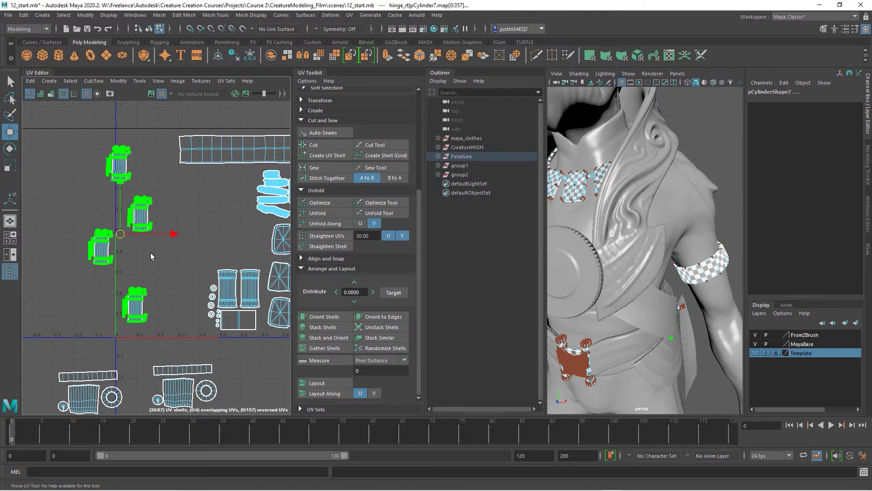
pyautogui.press('r')
pyautogui.moveTo(120, 234); pyautogui.dragTo(137, 238)
# - Move two of the hinge shell groups into the UV tile, side by side below the armband shell
pyautogui.keyDown('alt'); pyautogui.moveTo(137, 238); pyautogui.dragTo(79, 279, button='middle'); pyautogui.keyUp('alt')
pyautogui.moveTo(64, 216); pyautogui.dragTo(117, 282)
pyautogui.press('w')
pyautogui.moveTo(88, 249); pyautogui.dragTo(176, 234)
pyautogui.moveTo(64, 184); pyautogui.dragTo(139, 239)
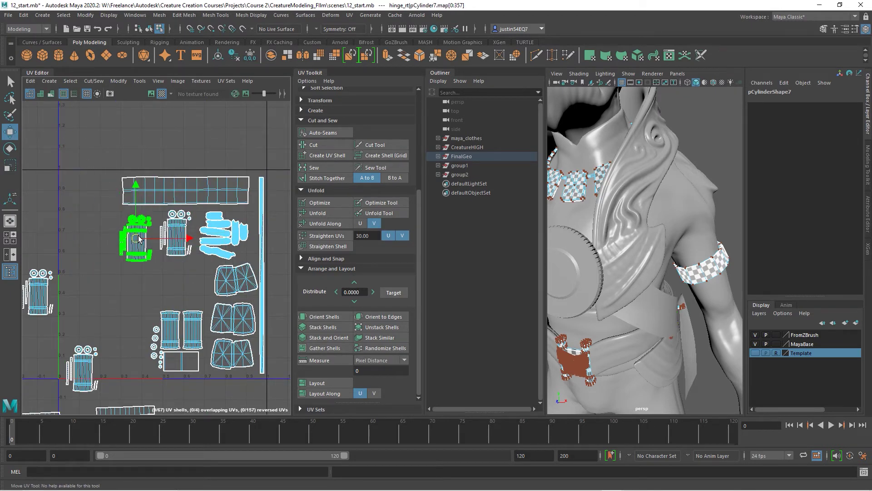
# - Move the remaining two hinge shell groups into the UV tile, stacked beside the armband shell and the other hinges
pyautogui.keyDown('alt'); pyautogui.moveTo(138, 238); pyautogui.dragTo(208, 238, button='middle'); pyautogui.keyUp('alt')
pyautogui.click(119, 282)
pyautogui.moveTo(123, 282); pyautogui.dragTo(174, 208)
pyautogui.moveTo(199, 318); pyautogui.dragTo(135, 389)
pyautogui.moveTo(173, 362); pyautogui.dragTo(188, 249)
pyautogui.click(155, 288)
# - Move the two hook shell groups into the UV tile's free space below the hinge shells
pyautogui.keyDown('alt'); pyautogui.moveTo(200, 278); pyautogui.dragTo(146, 193, button='middle'); pyautogui.keyUp('alt')
pyautogui.moveTo(220, 299); pyautogui.dragTo(196, 302)
pyautogui.moveTo(160, 331); pyautogui.dragTo(133, 255)
pyautogui.moveTo(107, 303); pyautogui.dragTo(28, 363)
pyautogui.moveTo(69, 337); pyautogui.dragTo(212, 186)
pyautogui.click(177, 237)
pyautogui.keyDown('alt'); pyautogui.moveTo(190, 243); pyautogui.dragTo(24, 247, button='right'); pyautogui.keyUp('alt')
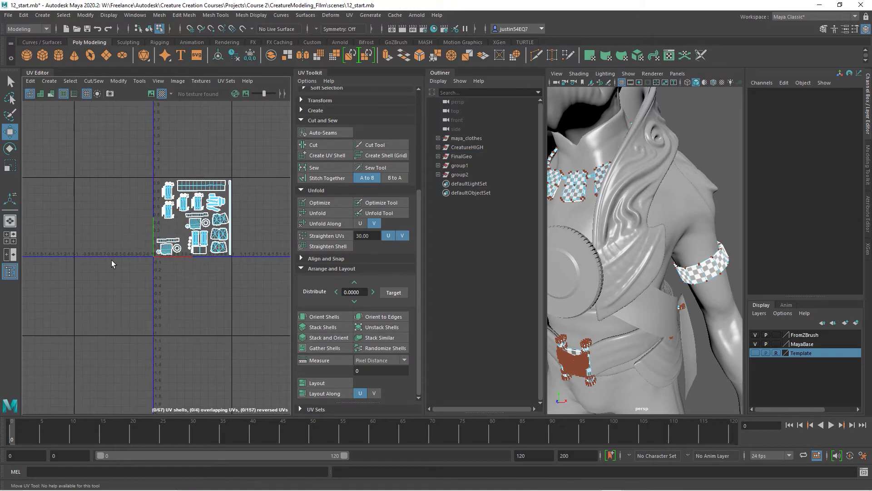
pyautogui.keyDown('alt'); pyautogui.moveTo(111, 260); pyautogui.dragTo(195, 277, button='right'); pyautogui.keyUp('alt')
pyautogui.keyDown('alt'); pyautogui.moveTo(196, 278); pyautogui.dragTo(230, 274, button='middle'); pyautogui.keyUp('alt')
pyautogui.keyDown('alt'); pyautogui.moveTo(210, 194); pyautogui.dragTo(92, 249, button='middle'); pyautogui.keyUp('alt')
pyautogui.keyDown('alt'); pyautogui.moveTo(154, 271); pyautogui.dragTo(182, 281, button='right'); pyautogui.keyUp('alt')
pyautogui.keyDown('alt'); pyautogui.moveTo(123, 278); pyautogui.dragTo(166, 311, button='middle'); pyautogui.keyUp('alt')
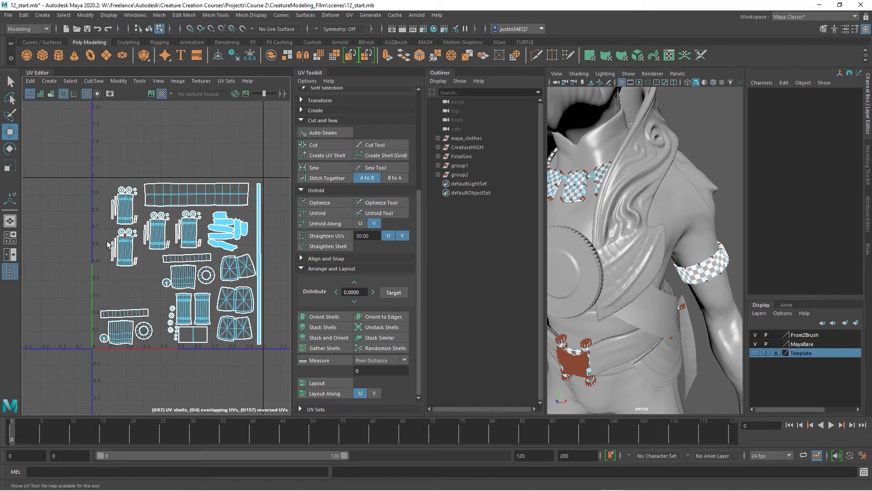
# - Select all the accessory shells and scale them up together to fill the UV tile
pyautogui.moveTo(76, 164); pyautogui.dragTo(285, 408)
pyautogui.press('e')
pyautogui.press('r')
pyautogui.moveTo(181, 266); pyautogui.dragTo(173, 261)
pyautogui.press('w')
# - Select the long vertical necklace strip shell and scale it down slightly to fit within the tile
pyautogui.click(258, 263)
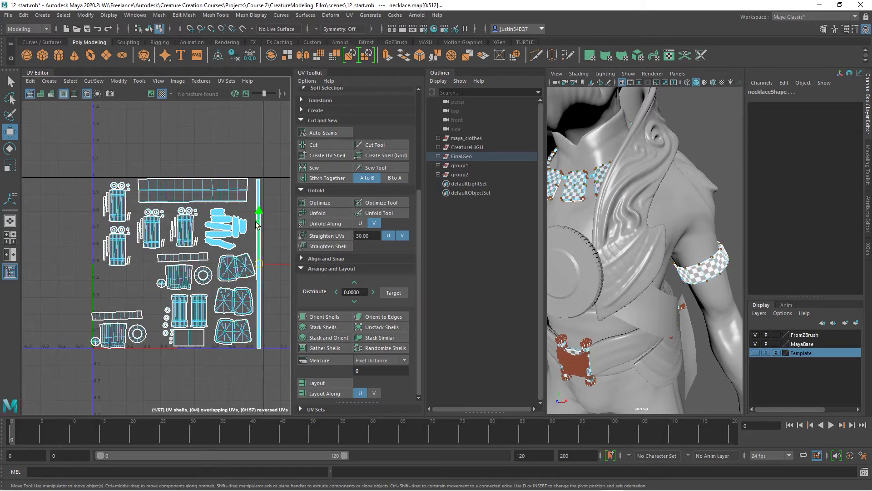
pyautogui.doubleClick(261, 249)
pyautogui.press('r')
pyautogui.moveTo(259, 264); pyautogui.dragTo(255, 264)
pyautogui.click(119, 350)
pyautogui.keyDown('alt'); pyautogui.moveTo(119, 350); pyautogui.dragTo(127, 318, button='middle'); pyautogui.keyUp('alt')
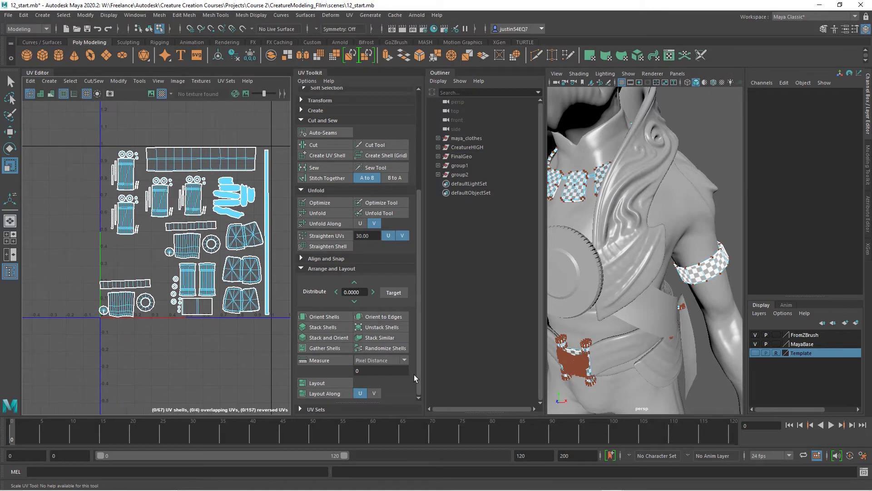
# - Move the hook shell group from the tile's lower corner up beneath the hinge shells
pyautogui.moveTo(158, 271); pyautogui.dragTo(94, 322)
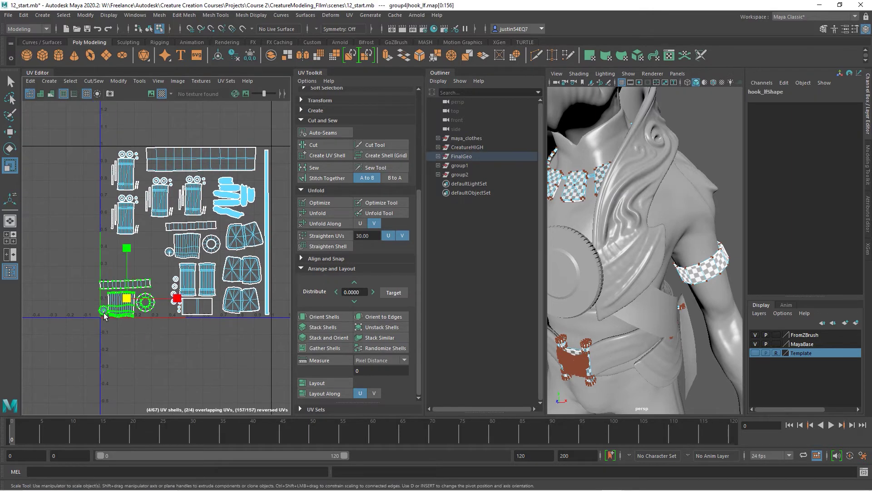
pyautogui.press('w')
pyautogui.moveTo(126, 298); pyautogui.dragTo(136, 255)
# - Move the belt buckle's two large cylinder shells into the tile's lower corner and rotate them to lie horizontally
pyautogui.scroll(4, 179, 296)
pyautogui.click(241, 250)
pyautogui.moveTo(224, 245); pyautogui.dragTo(116, 272)
pyautogui.press('e')
pyautogui.moveTo(159, 248); pyautogui.dragTo(96, 277)
pyautogui.press('w')
pyautogui.scroll(2, 184, 248)
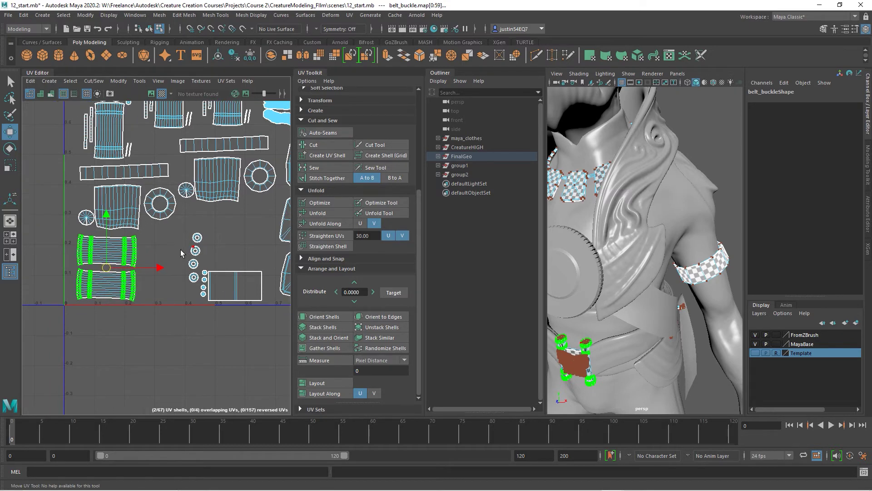
# - Move the belt buckle's four larger ring shells one by one into a column beside its cylinder shells
pyautogui.click(205, 232)
pyautogui.moveTo(205, 232); pyautogui.dragTo(129, 232)
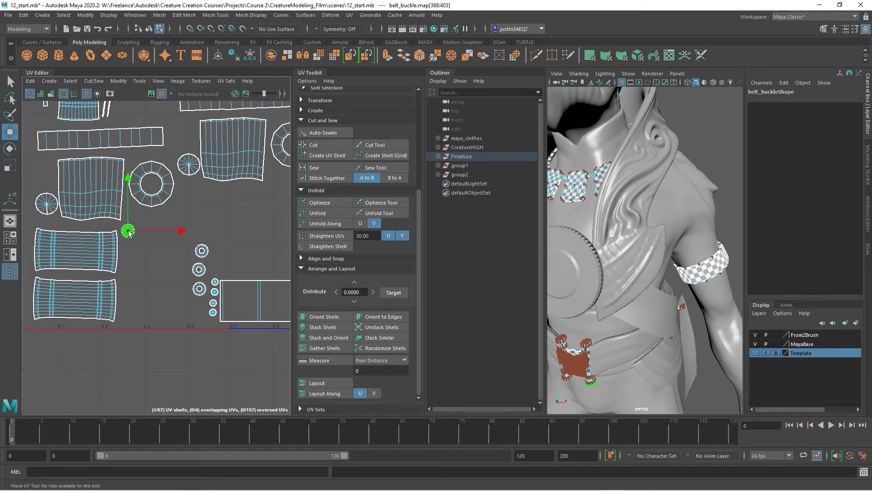
pyautogui.click(202, 251)
pyautogui.moveTo(201, 251); pyautogui.dragTo(129, 254)
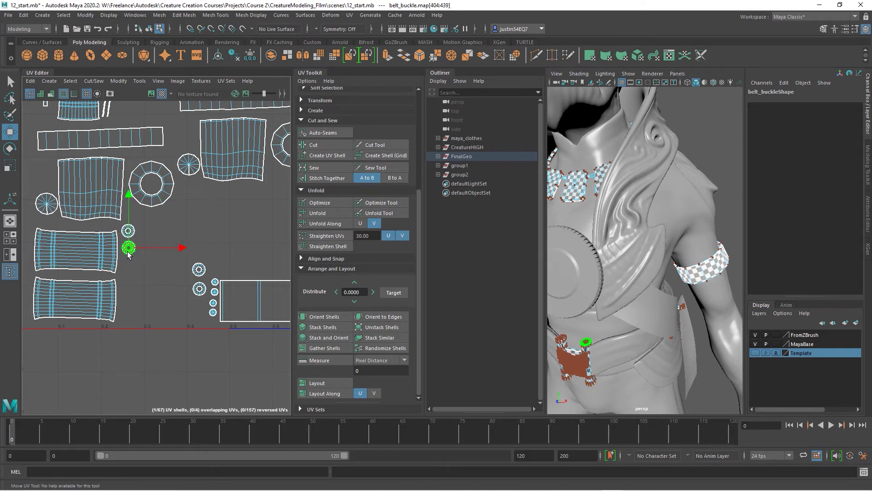
pyautogui.click(199, 269)
pyautogui.moveTo(200, 270); pyautogui.dragTo(133, 267)
pyautogui.click(200, 290)
pyautogui.moveTo(200, 290); pyautogui.dragTo(134, 287)
# - Rotate the four small buckle cap shells into a horizontal row and place them between the two cylinder shells
pyautogui.moveTo(198, 273); pyautogui.dragTo(220, 326)
pyautogui.keyDown('ctrl'); pyautogui.moveTo(207, 303); pyautogui.dragTo(224, 313, button='right'); pyautogui.keyUp('ctrl')
pyautogui.moveTo(213, 298); pyautogui.dragTo(89, 295)
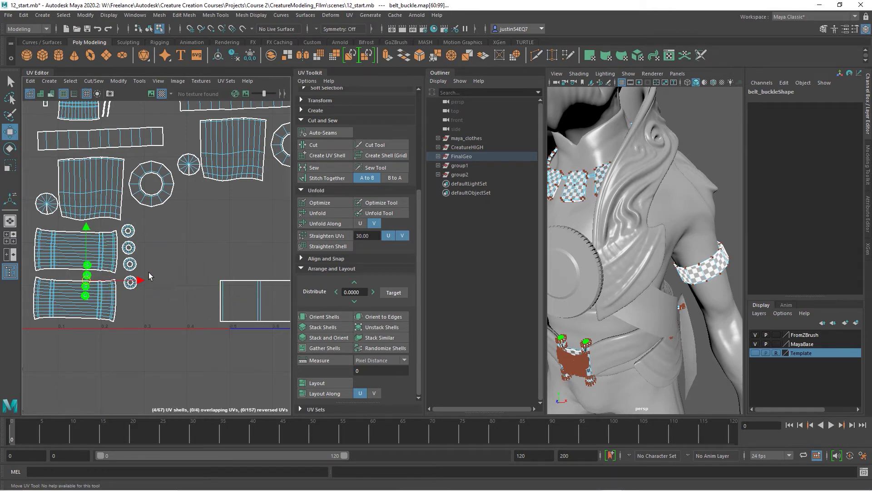
pyautogui.press('e')
pyautogui.moveTo(139, 270); pyautogui.dragTo(81, 218)
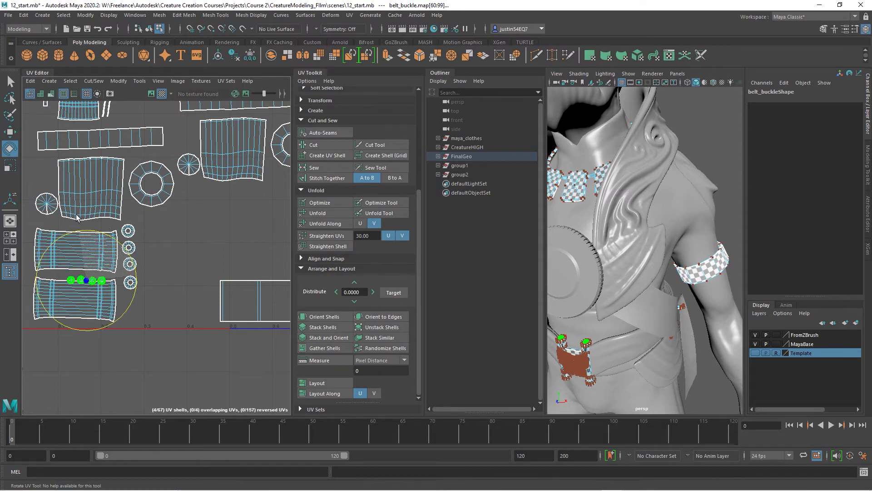
pyautogui.press('w')
pyautogui.moveTo(84, 283); pyautogui.dragTo(76, 278)
pyautogui.click(182, 269)
# - Rotate the rectangular buckle plate shell upright and place it next to the column of ring shells
pyautogui.keyDown('alt'); pyautogui.moveTo(220, 271); pyautogui.dragTo(205, 265, button='middle'); pyautogui.keyUp('alt')
pyautogui.keyDown('alt'); pyautogui.moveTo(277, 303); pyautogui.dragTo(189, 296, button='middle'); pyautogui.keyUp('alt')
pyautogui.keyDown('alt'); pyautogui.moveTo(189, 296); pyautogui.dragTo(174, 288, button='right'); pyautogui.keyUp('alt')
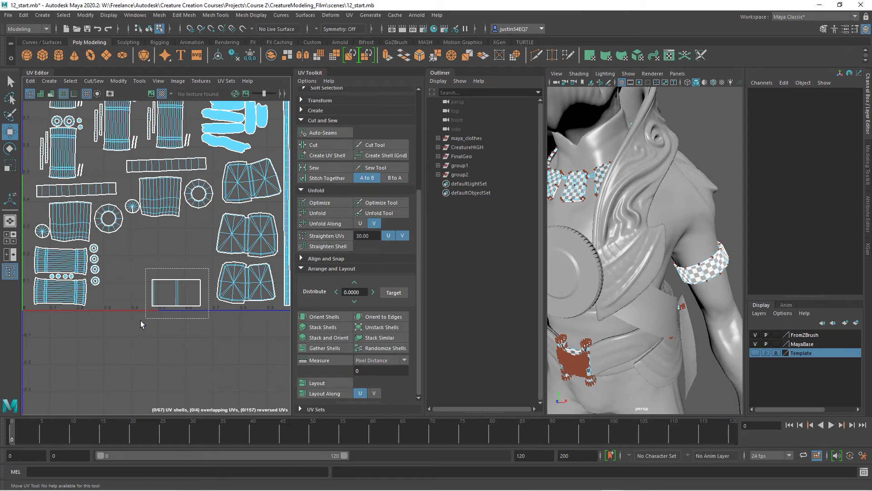
pyautogui.click(175, 289)
pyautogui.moveTo(176, 291); pyautogui.dragTo(116, 245)
pyautogui.press('e')
pyautogui.press('w')
pyautogui.moveTo(130, 289); pyautogui.dragTo(114, 274)
# - Move the lowest necklace plate shell beside the buckle plate and bring the middle one down to the tile's lower edge
pyautogui.keyDown('alt'); pyautogui.moveTo(234, 285); pyautogui.dragTo(209, 285, button='middle'); pyautogui.keyUp('alt')
pyautogui.click(220, 284)
pyautogui.moveTo(228, 287); pyautogui.dragTo(143, 249)
pyautogui.press('r')
pyautogui.press('w')
pyautogui.moveTo(135, 248); pyautogui.dragTo(139, 241)
pyautogui.click(225, 235)
pyautogui.moveTo(224, 246); pyautogui.dragTo(230, 281)
pyautogui.press('r')
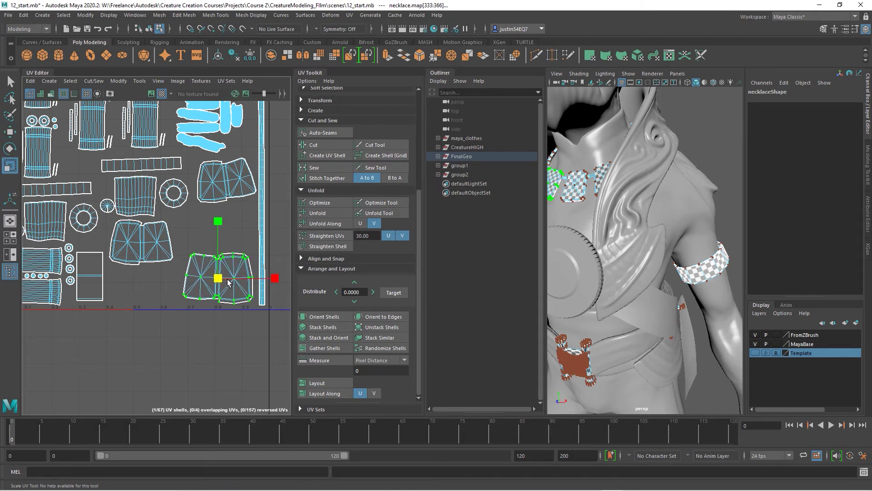
# - Rotate the upper necklace plate shell upright and move it down above the plate at the tile's lower edge
pyautogui.click(230, 181)
pyautogui.press('e')
pyautogui.moveTo(267, 155); pyautogui.dragTo(203, 136)
pyautogui.press('r')
pyautogui.press('w')
pyautogui.moveTo(227, 180); pyautogui.dragTo(221, 205)
# - Scale up the two lower necklace plate shells slightly and adjust their positions to fill the remaining gaps
pyautogui.click(229, 273)
pyautogui.press('r')
pyautogui.moveTo(218, 278); pyautogui.dragTo(223, 279)
pyautogui.press('w')
pyautogui.moveTo(218, 278); pyautogui.dragTo(216, 278)
pyautogui.click(145, 245)
pyautogui.press('e')
pyautogui.press('r')
pyautogui.moveTo(143, 244); pyautogui.dragTo(143, 247)
pyautogui.press('w')
pyautogui.click(201, 369)
pyautogui.keyDown('alt'); pyautogui.moveTo(201, 369); pyautogui.dragTo(76, 333, button='right'); pyautogui.keyUp('alt')
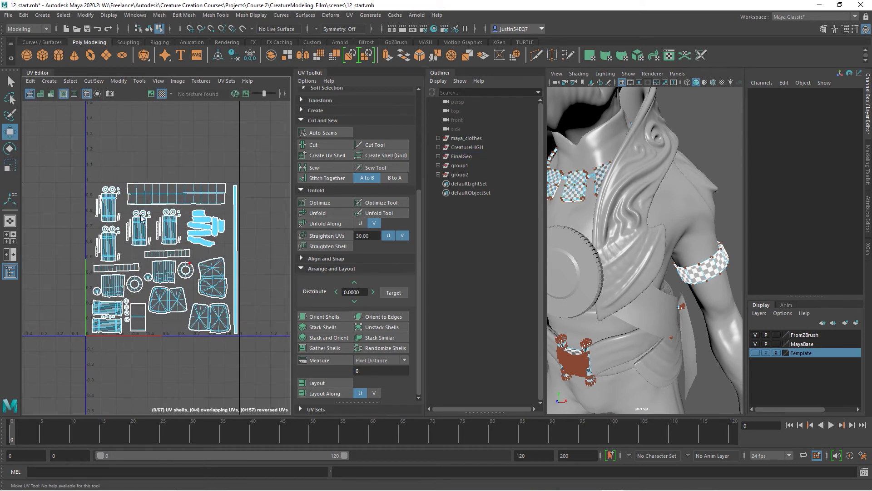
# - Return to object selection with the accessories selected and create a new Lambert material in the Hypershade
pyautogui.press('F8')
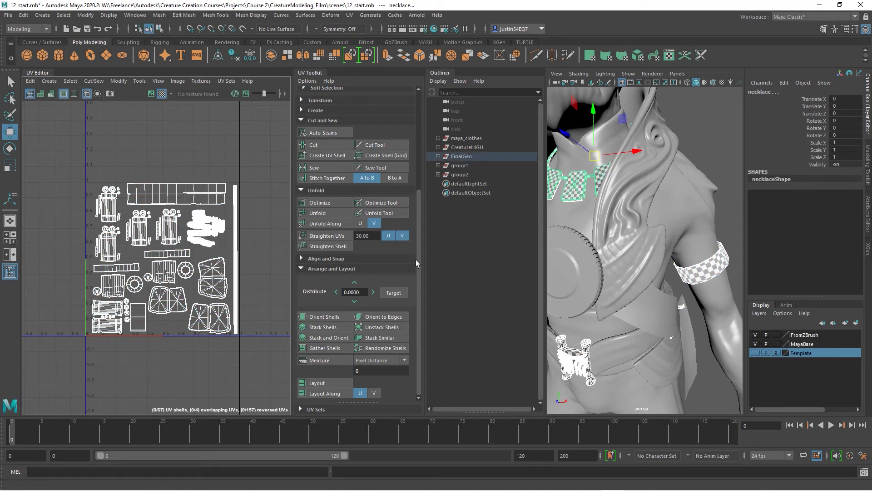
pyautogui.click(434, 29)
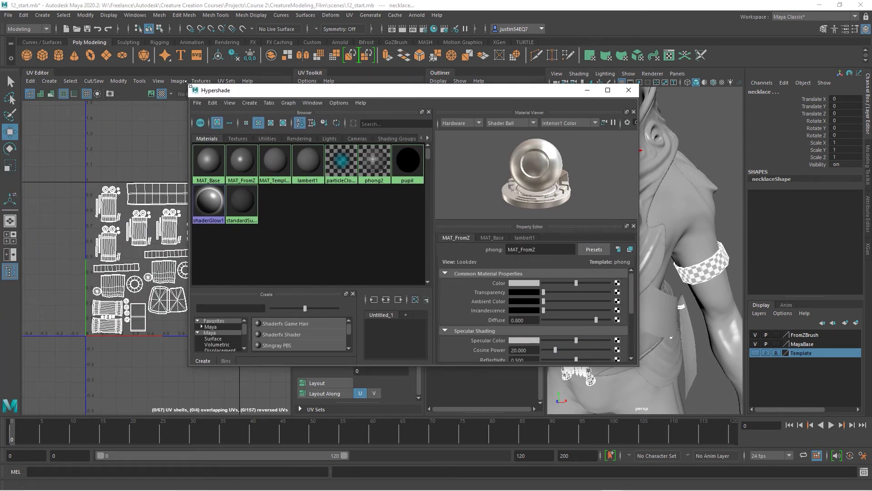
pyautogui.click(249, 104)
pyautogui.moveTo(291, 118)
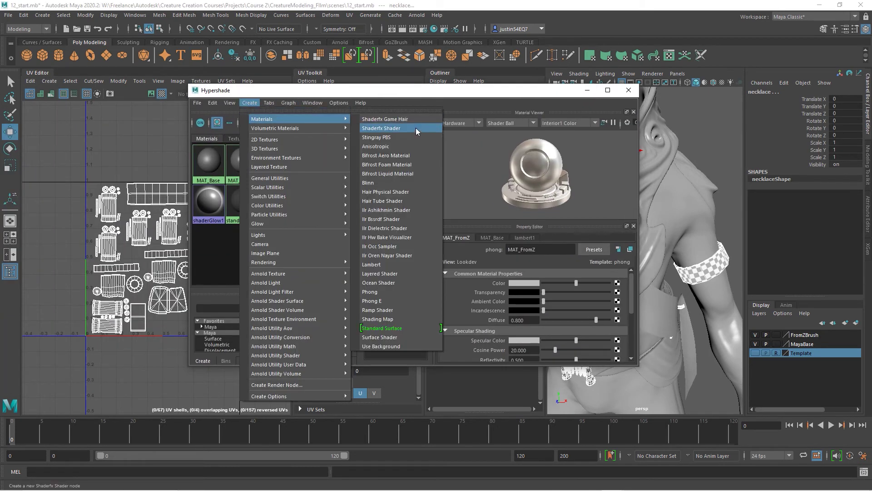
pyautogui.click(371, 264)
# - Assign the new Lambert material to the selected accessories and give it a red color (R 0.872, G 0, B 0.073)
pyautogui.moveTo(401, 91); pyautogui.dragTo(0, 92)
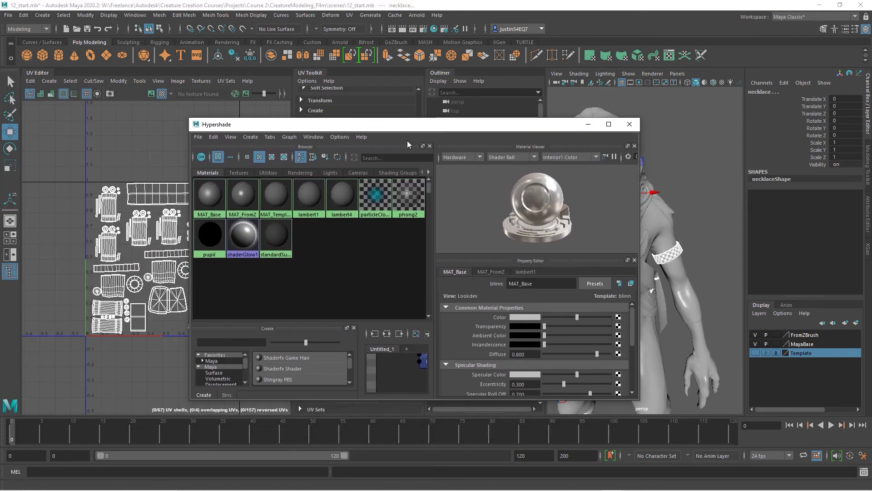
pyautogui.rightClick(341, 199)
pyautogui.click(340, 173)
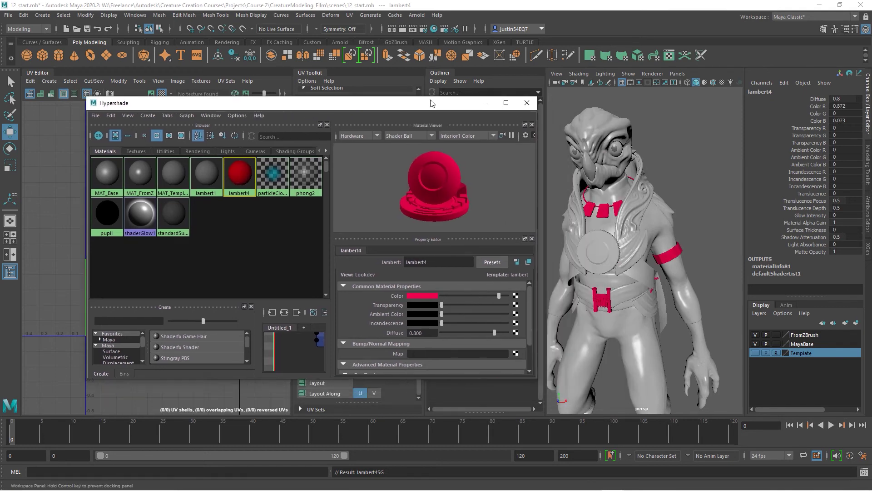
pyautogui.moveTo(137, 97); pyautogui.dragTo(111, 94)
pyautogui.scroll(3, 645, 227)
pyautogui.keyDown('alt'); pyautogui.moveTo(650, 313); pyautogui.dragTo(636, 299); pyautogui.keyUp('alt')
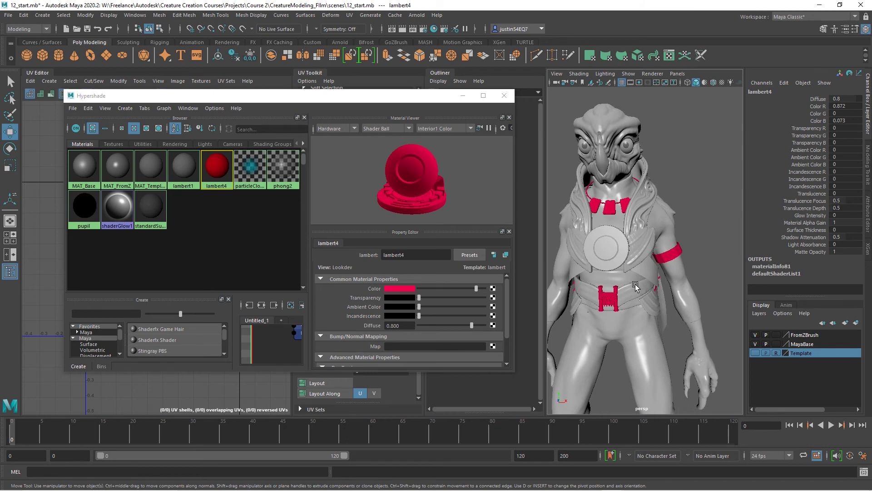